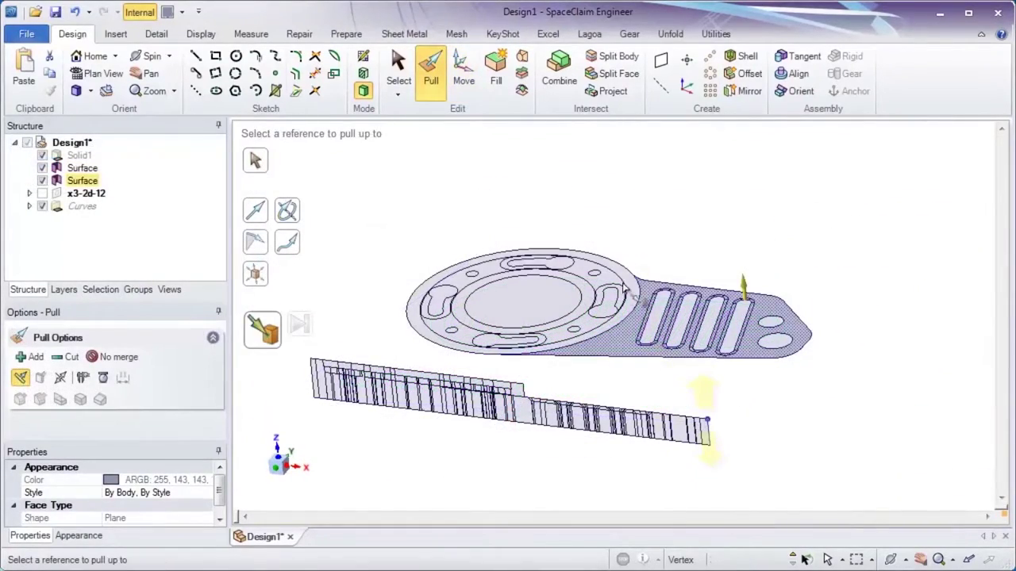
Pull the flat plate and the thin flange surface into solid slabs.
{"action": "left_click", "coordinate": [624, 287]}
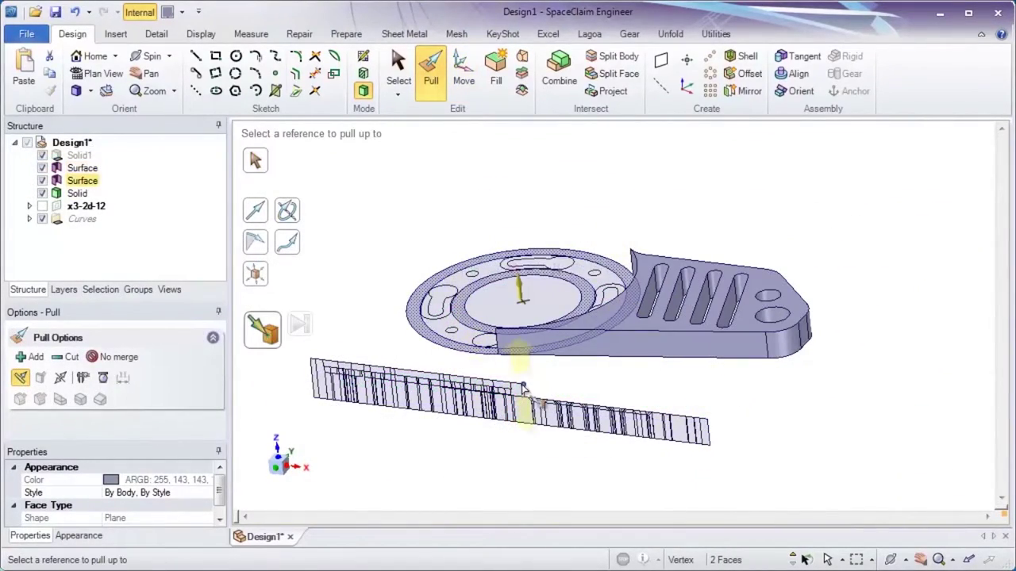
{"action": "middle_click_drag", "start_coordinate": [524, 387], "coordinate": [389, 186]}
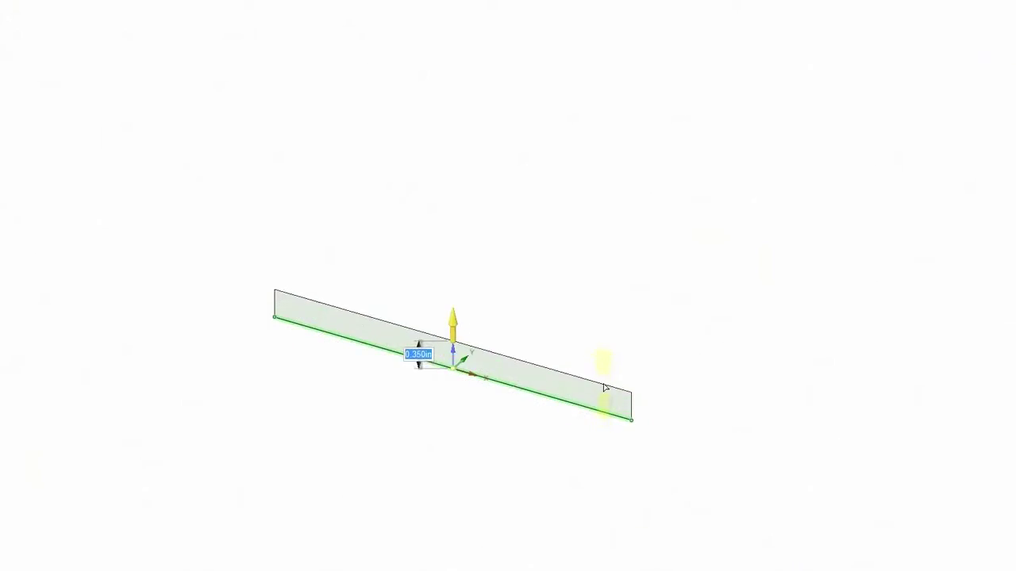
{"action": "left_click_drag", "start_coordinate": [605, 387], "coordinate": [624, 254]}
{"action": "left_click", "coordinate": [784, 262]}
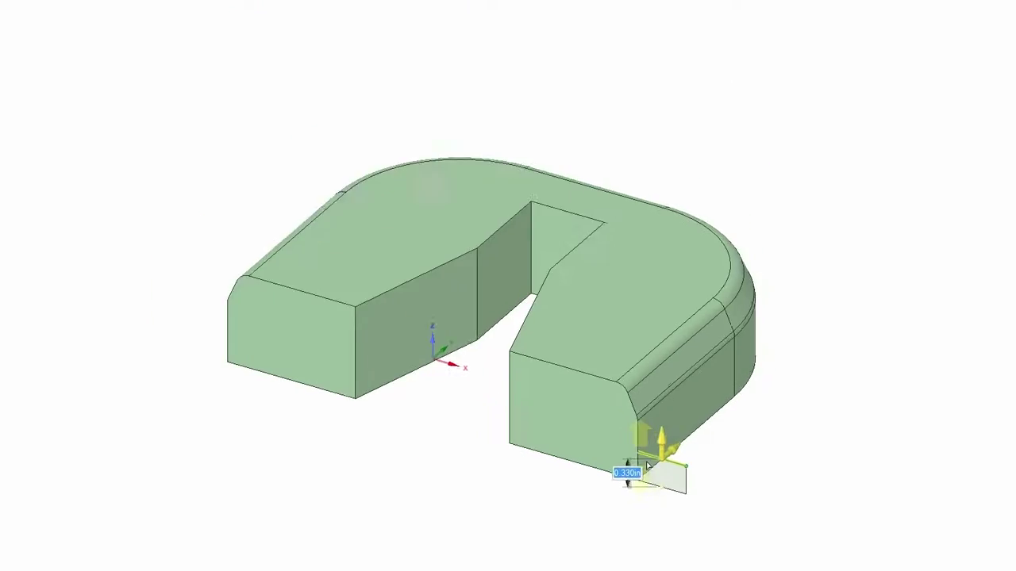
Sweep the end profile along the blue curve and revolve the face around the vertical axis.
{"action": "left_click", "coordinate": [684, 455]}
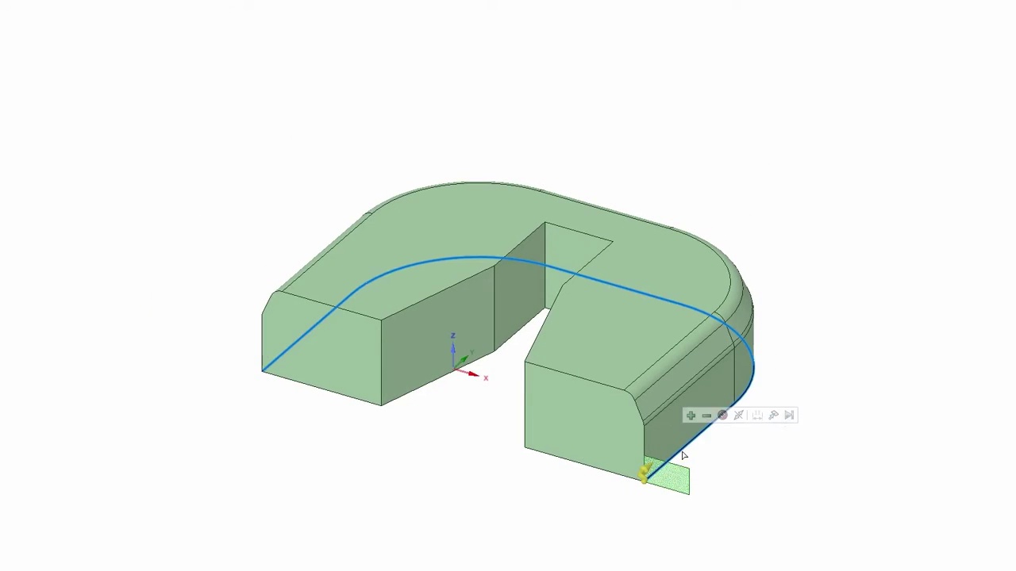
{"action": "left_click", "coordinate": [574, 405]}
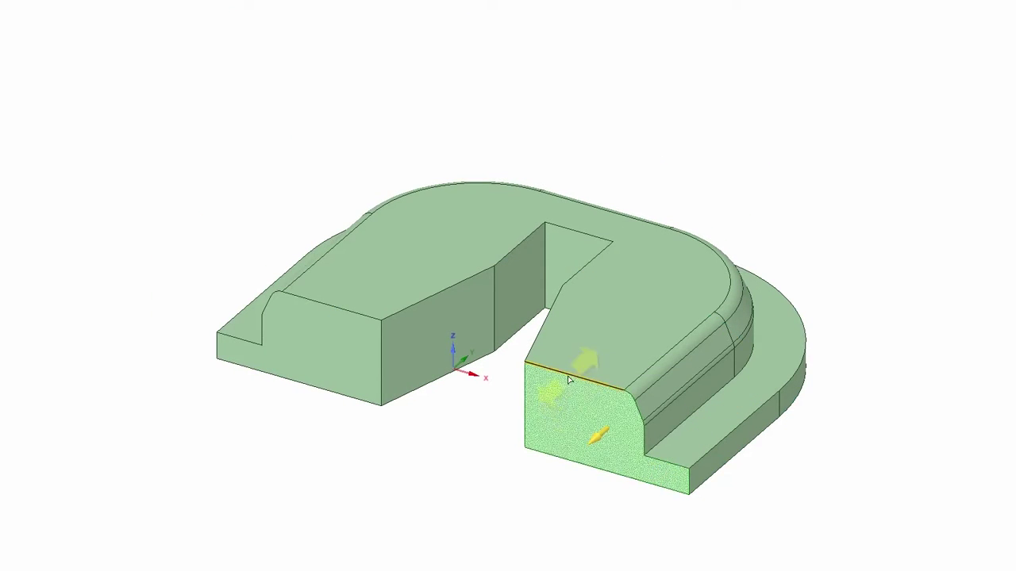
{"action": "left_click", "coordinate": [452, 349], "text": "alt"}
{"action": "left_click_drag", "start_coordinate": [483, 381], "coordinate": [433, 388]}
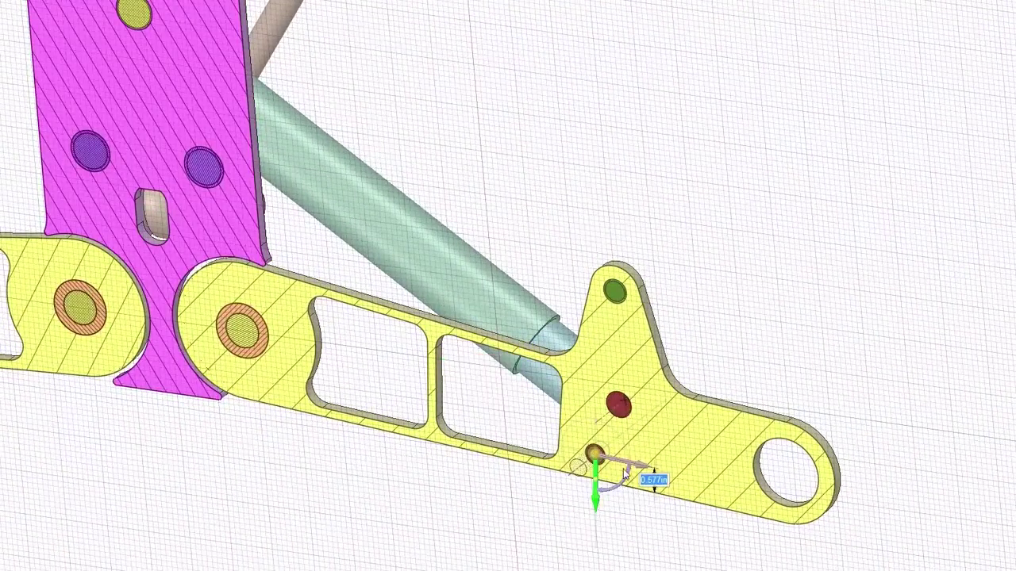
Slide the hole along the yellow link, then split the green plate with the purple body and remove its centre region.
{"action": "left_click_drag", "start_coordinate": [627, 464], "coordinate": [705, 484]}
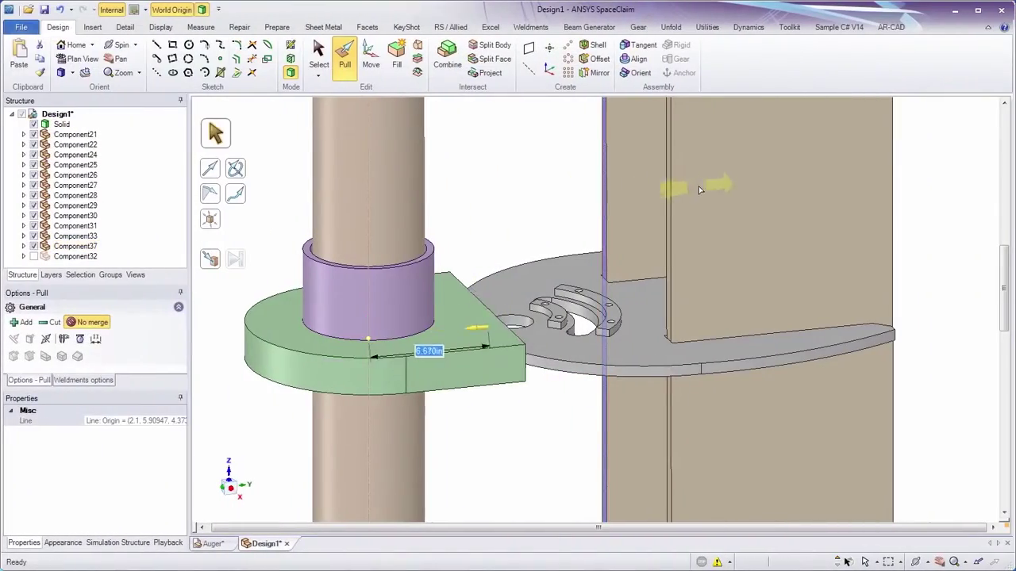
{"action": "key", "text": "x"}
{"action": "left_click", "coordinate": [618, 300]}
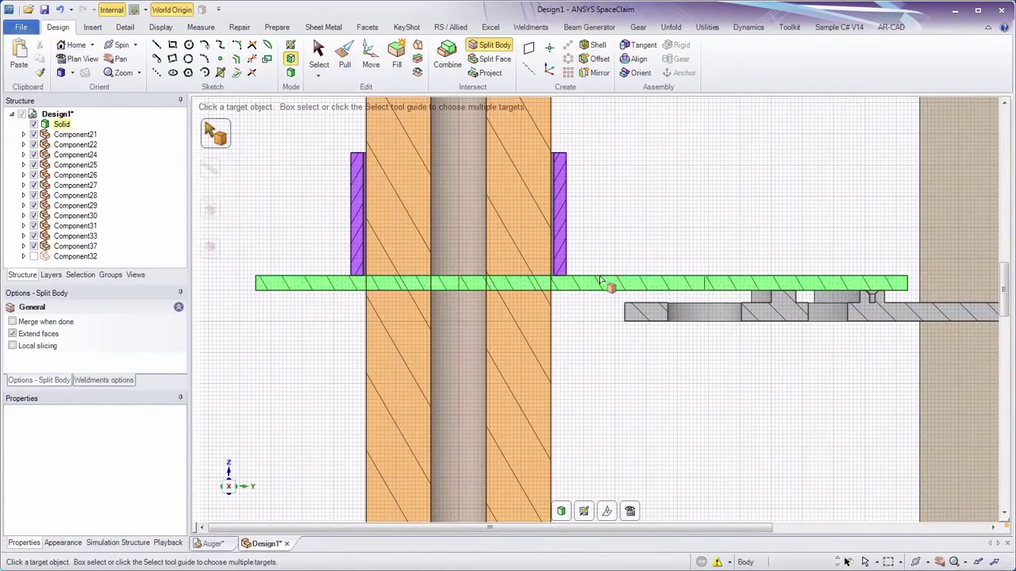
{"action": "left_click", "coordinate": [359, 214]}
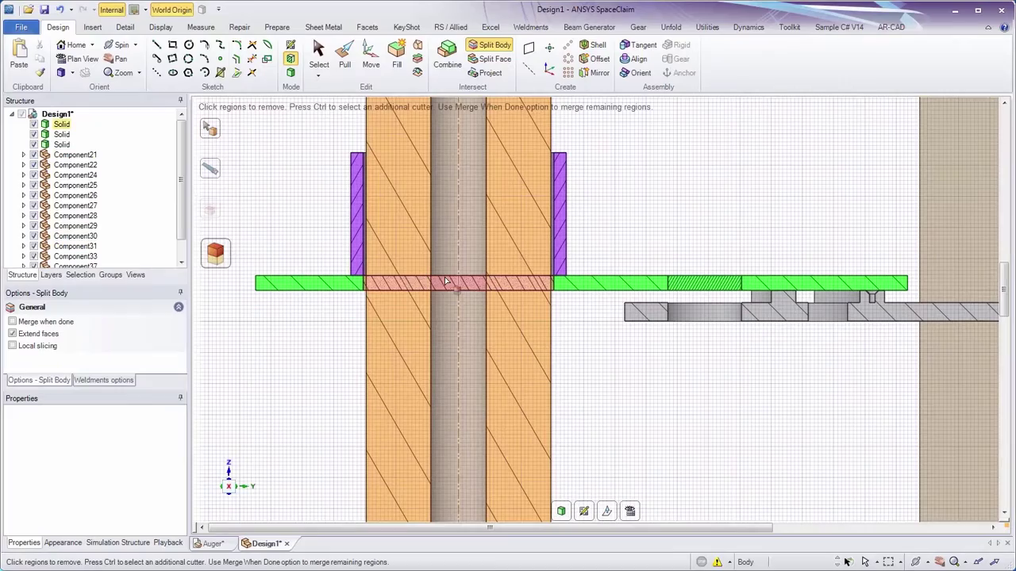
{"action": "left_click", "coordinate": [681, 292]}
Paste the copied pocket into the housing and place it on the side face.
{"action": "key", "text": "d"}
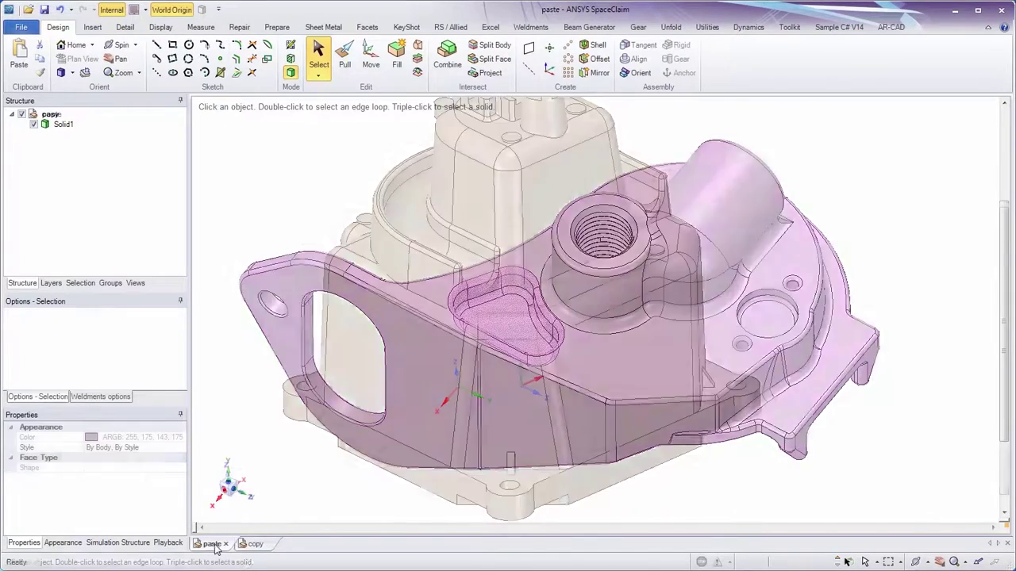
{"action": "right_click", "coordinate": [291, 304]}
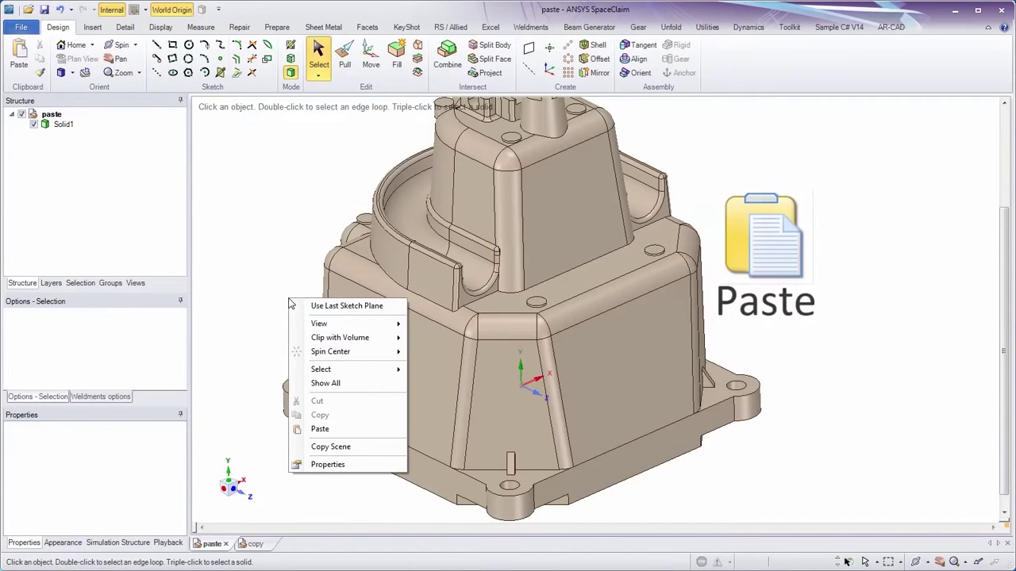
{"action": "left_click", "coordinate": [320, 429]}
{"action": "left_click", "coordinate": [623, 363]}
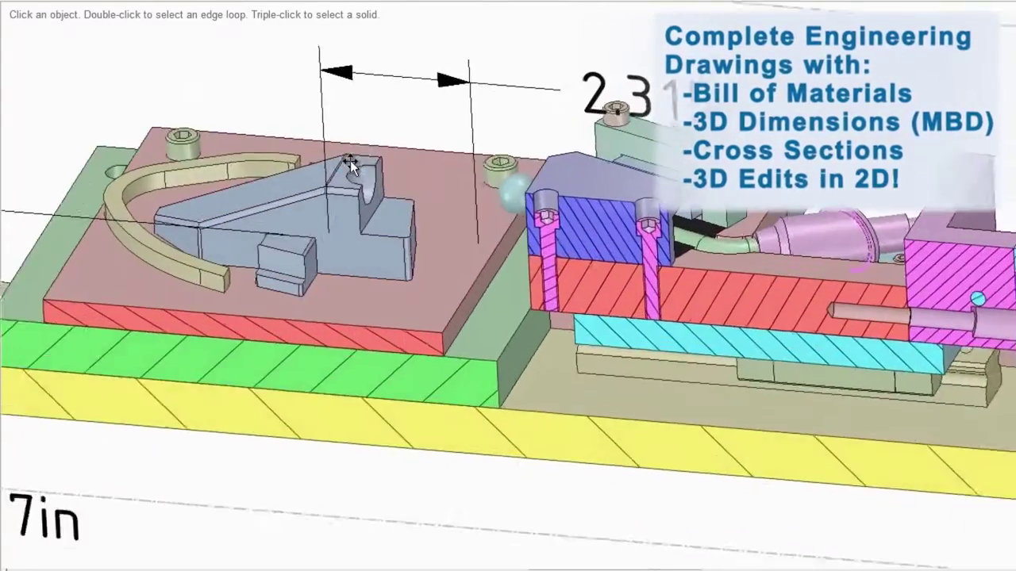
Move the blue clamp block so its dimension changes from 2.325in to 2.375in.
{"action": "left_click", "coordinate": [350, 160]}
{"action": "key", "text": "m"}
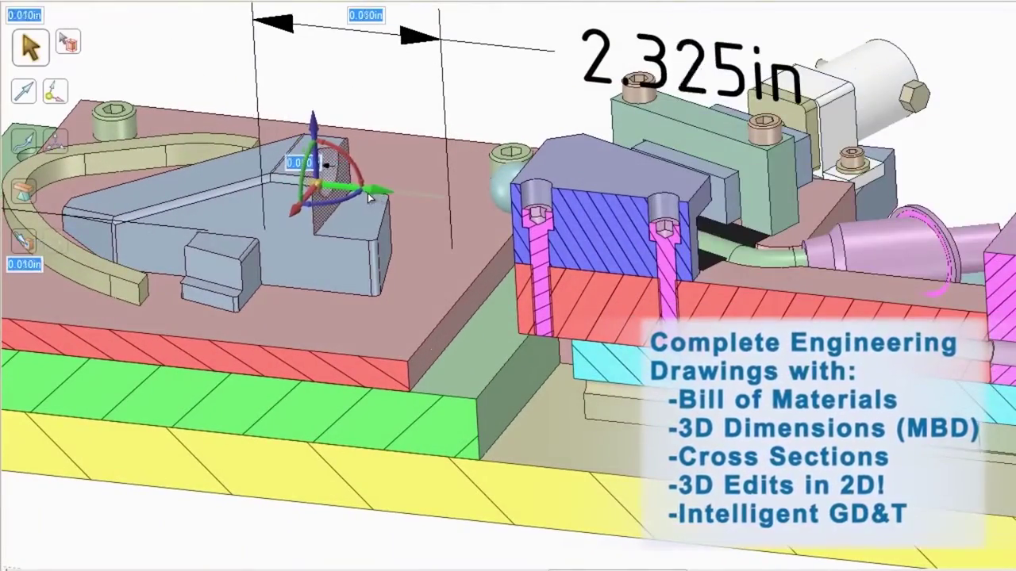
{"action": "left_click_drag", "start_coordinate": [370, 199], "coordinate": [353, 197]}
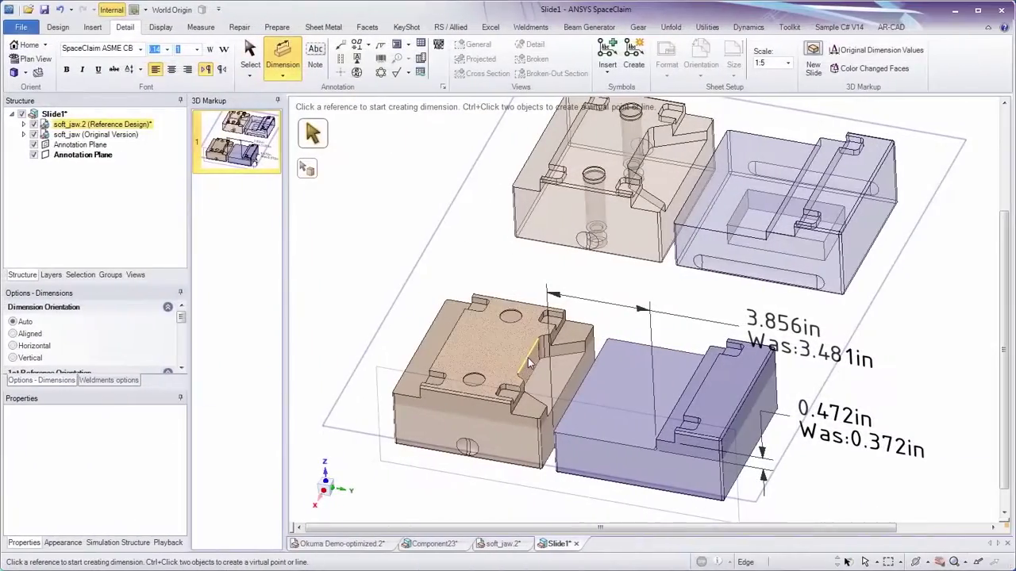
Dimension the jaw edge at 1.394in, colour the changed faces, and apply Aluminum Rough.
{"action": "left_click", "coordinate": [529, 359]}
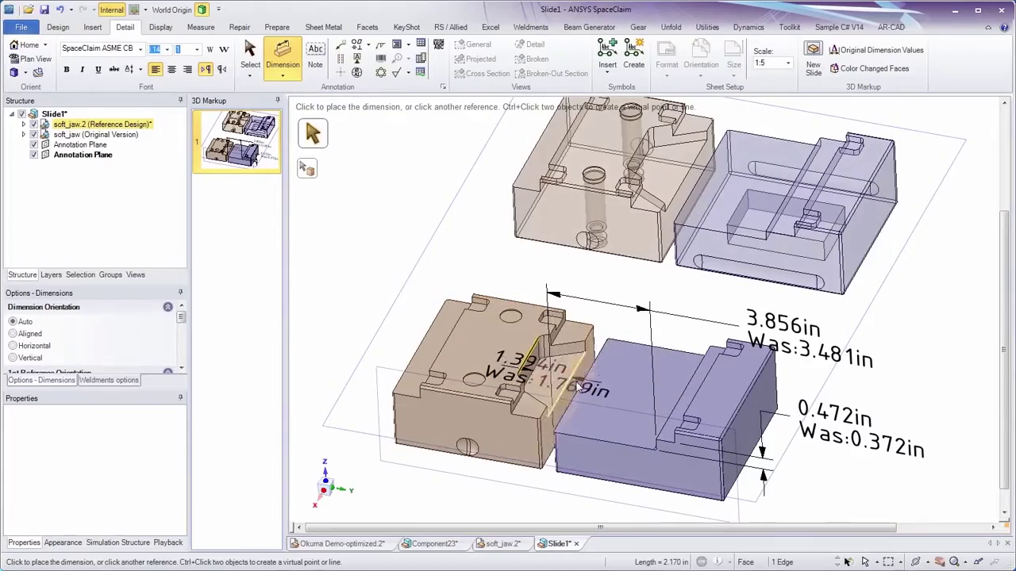
{"action": "left_click", "coordinate": [523, 269]}
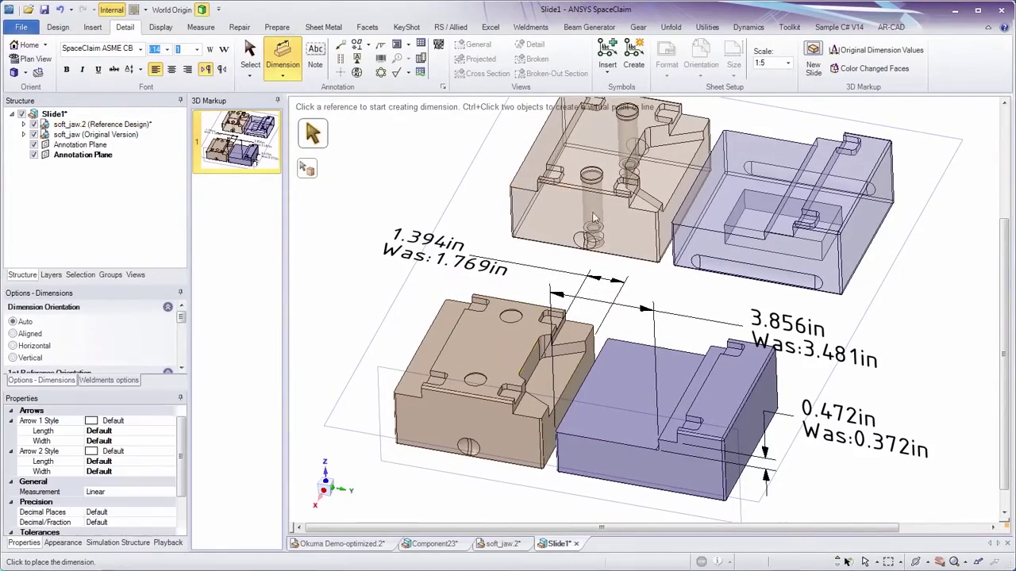
{"action": "left_click", "coordinate": [848, 77]}
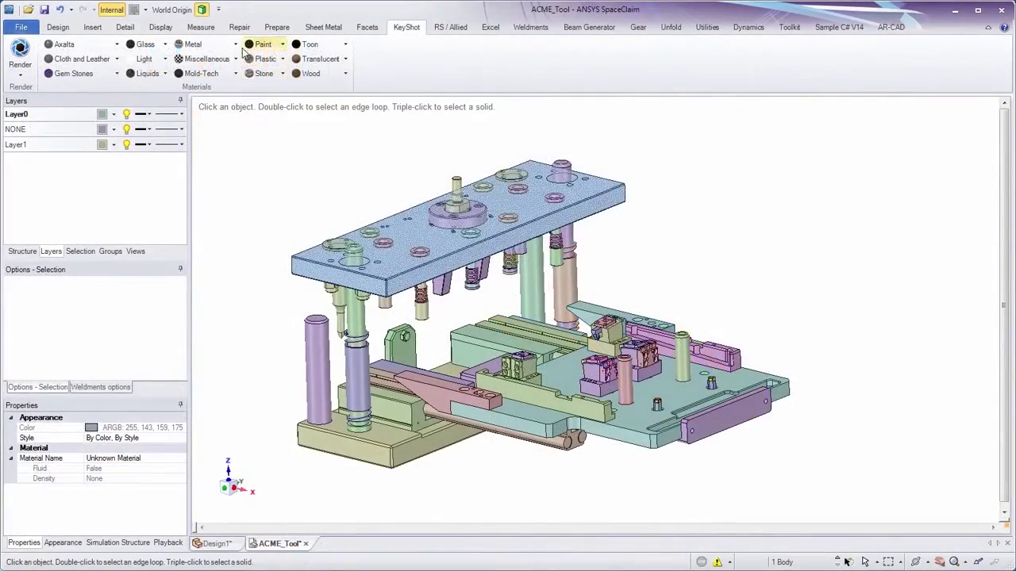
{"action": "left_click", "coordinate": [236, 45]}
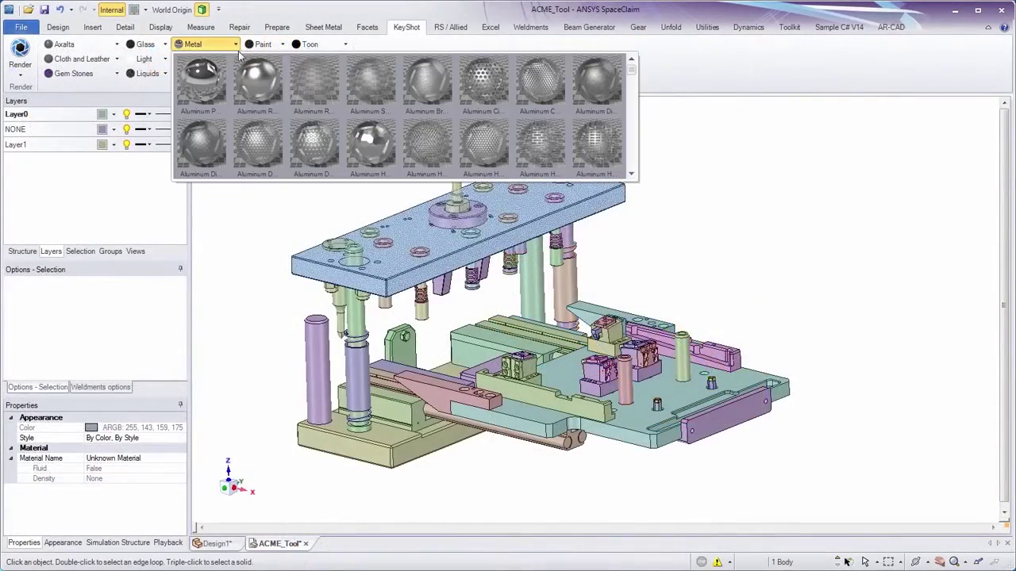
{"action": "left_click", "coordinate": [262, 94]}
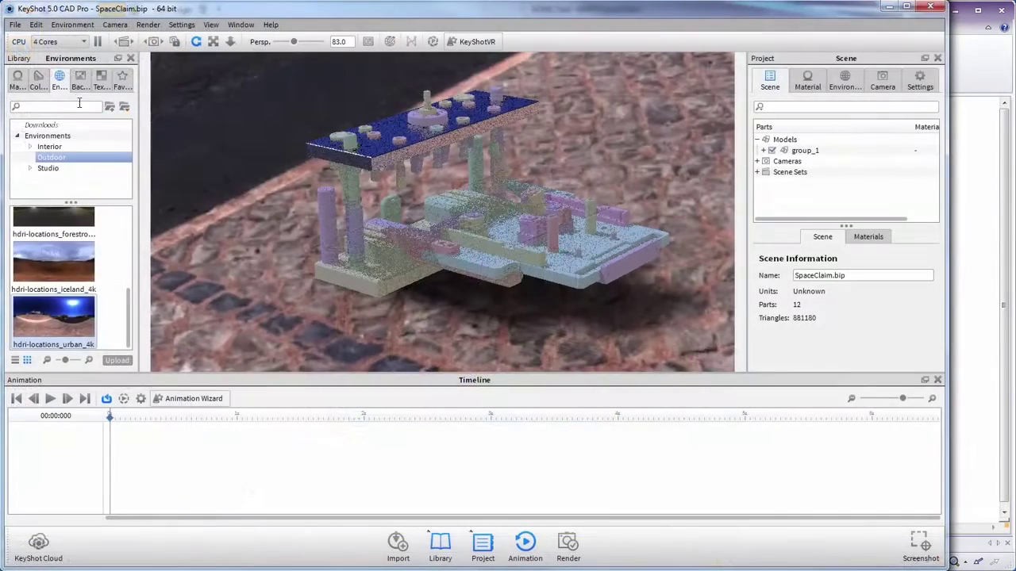
Set the acmelogo backplate as the KeyShot backdrop and play the animation preview.
{"action": "left_click", "coordinate": [80, 82]}
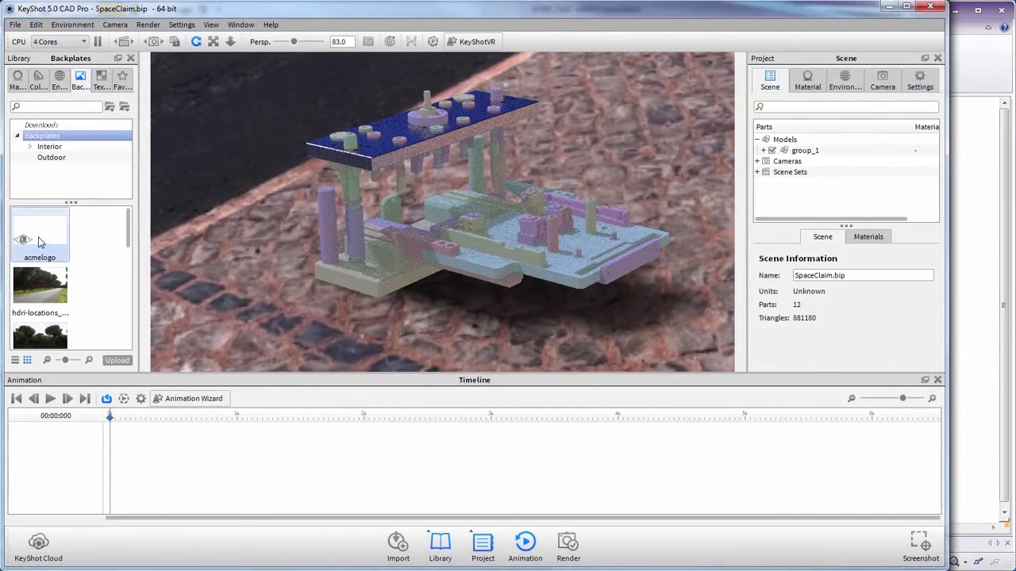
{"action": "left_click_drag", "start_coordinate": [258, 237], "coordinate": [253, 239]}
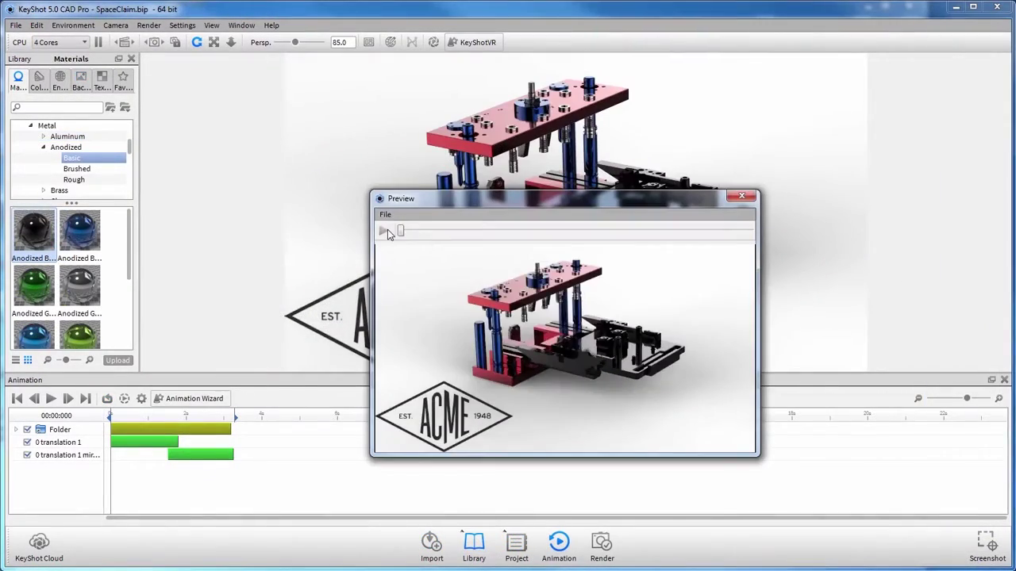
{"action": "left_click", "coordinate": [388, 230]}
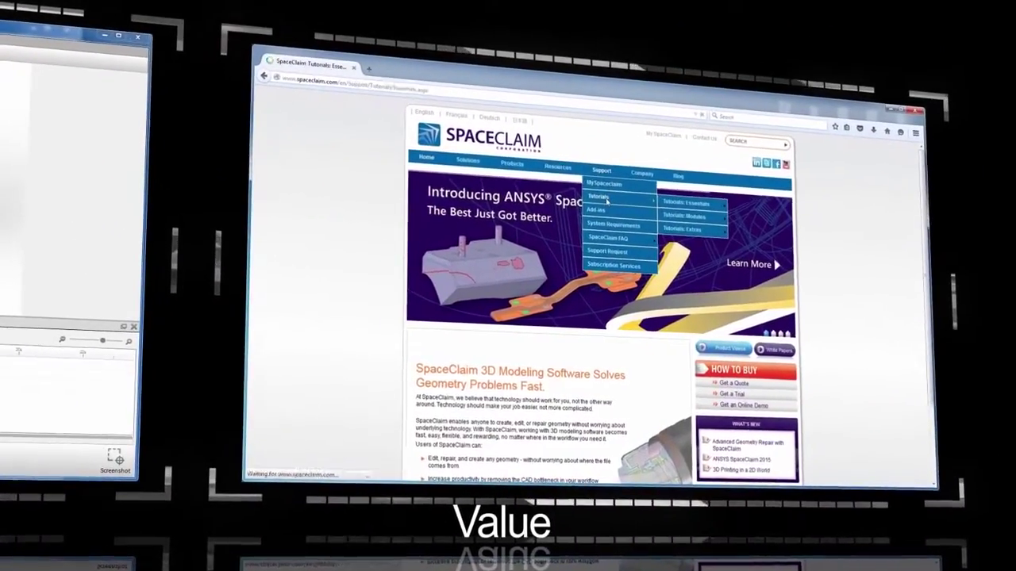
Go from Tutorials: Essentials to Tutorials: Modules and scroll to the Model Prep, Sheet Metal and Reverse Engineering lists.
{"action": "left_click", "coordinate": [571, 210]}
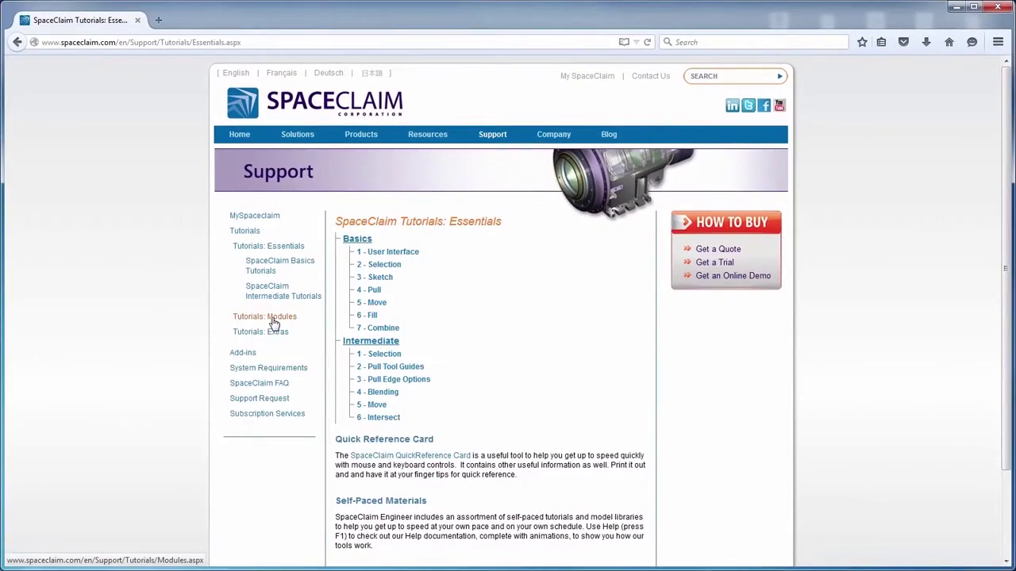
{"action": "left_click", "coordinate": [272, 317]}
{"action": "scroll", "coordinate": [574, 316], "scroll_direction": "down", "scroll_amount": 7}
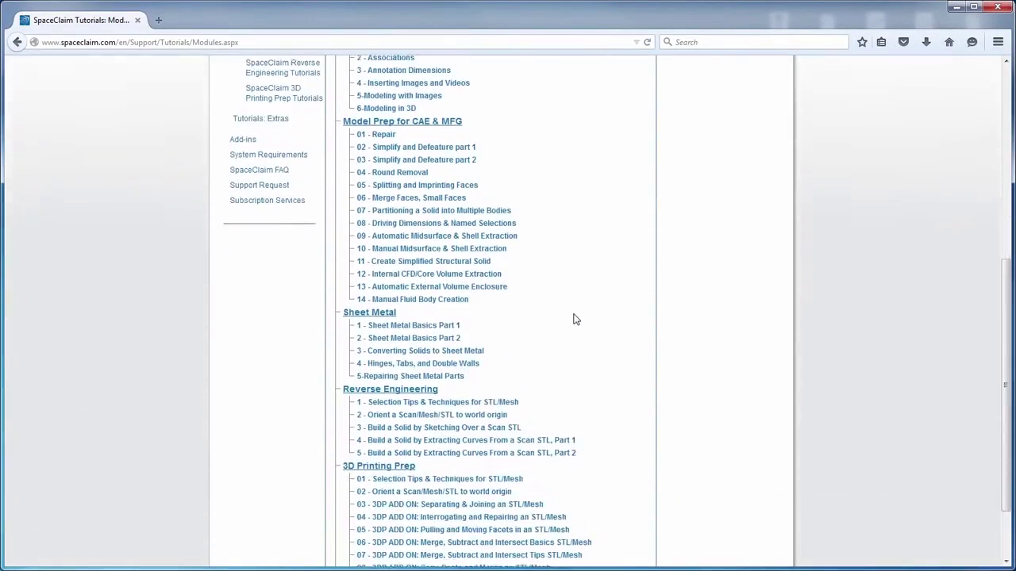
{"action": "scroll", "coordinate": [574, 321], "scroll_direction": "down", "scroll_amount": 2}
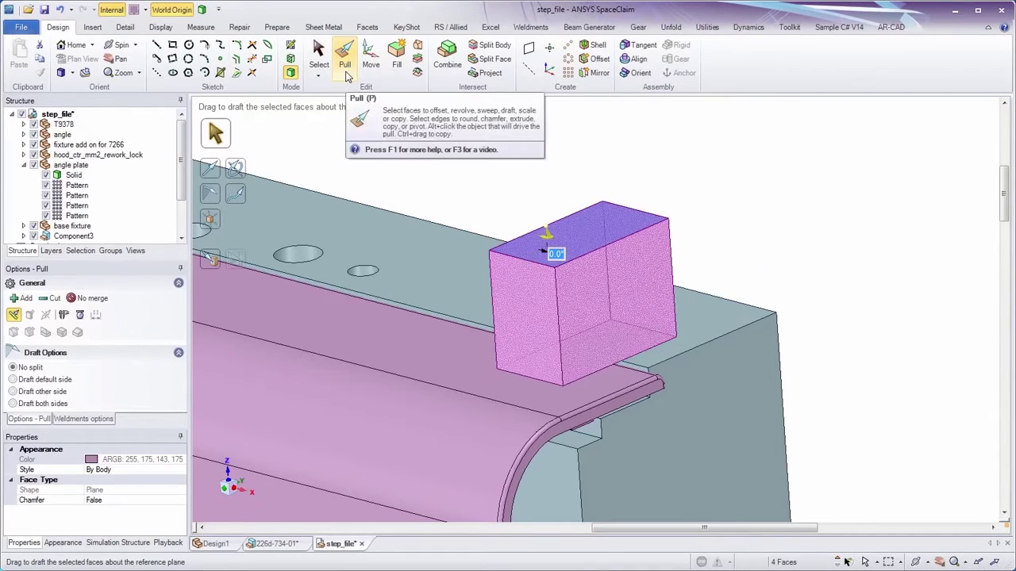
Open the Pulling help topic with F1 and scroll to the conical face and rounded pocket examples.
{"action": "key", "text": "F1"}
{"action": "scroll", "coordinate": [242, 74], "scroll_direction": "down", "scroll_amount": 10}
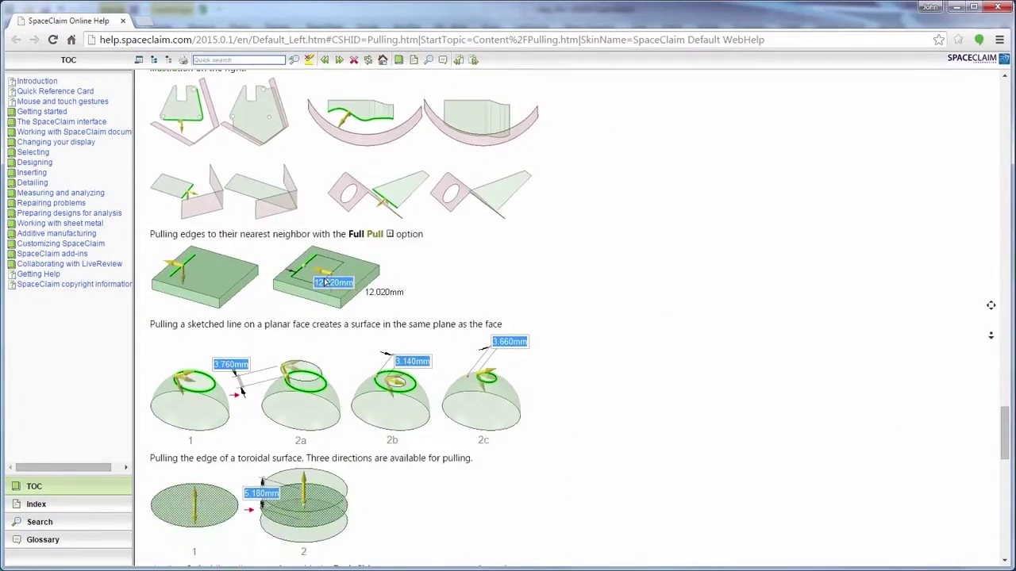
{"action": "scroll", "coordinate": [242, 73], "scroll_direction": "down", "scroll_amount": 6}
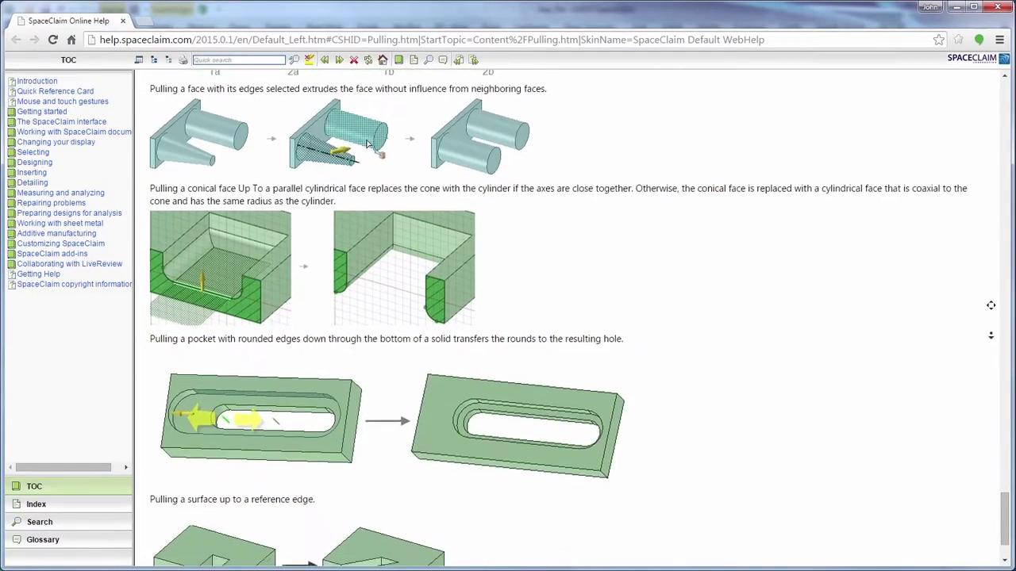